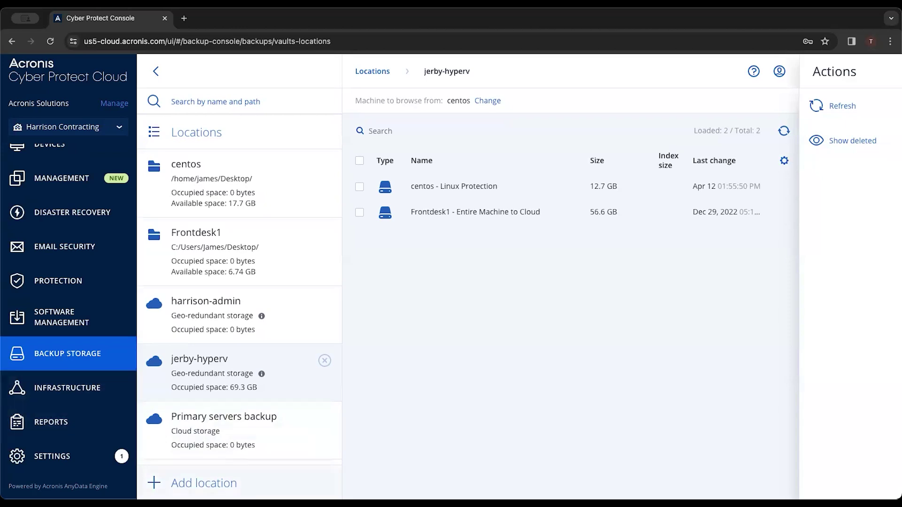
# Add a Public cloud (Microsoft Azure) backup location and begin adding an Azure subscription
pyautogui.click(203, 483)
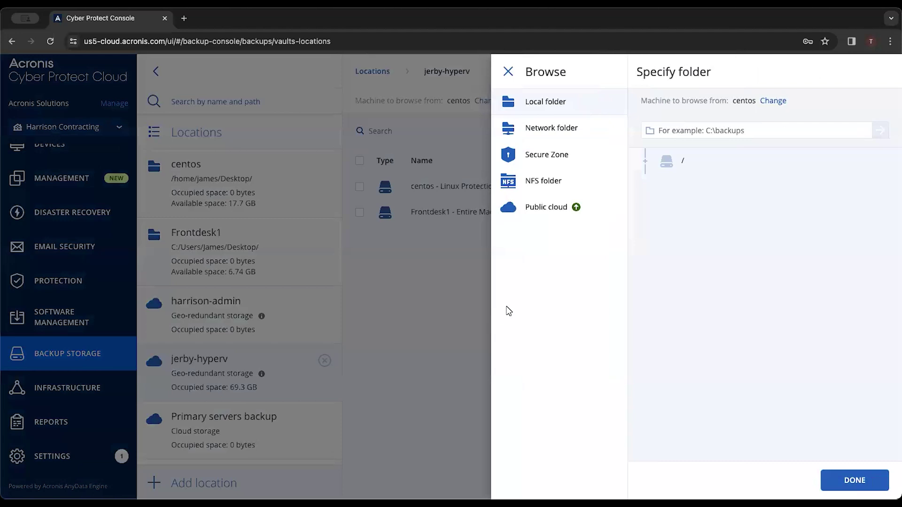
pyautogui.click(551, 212)
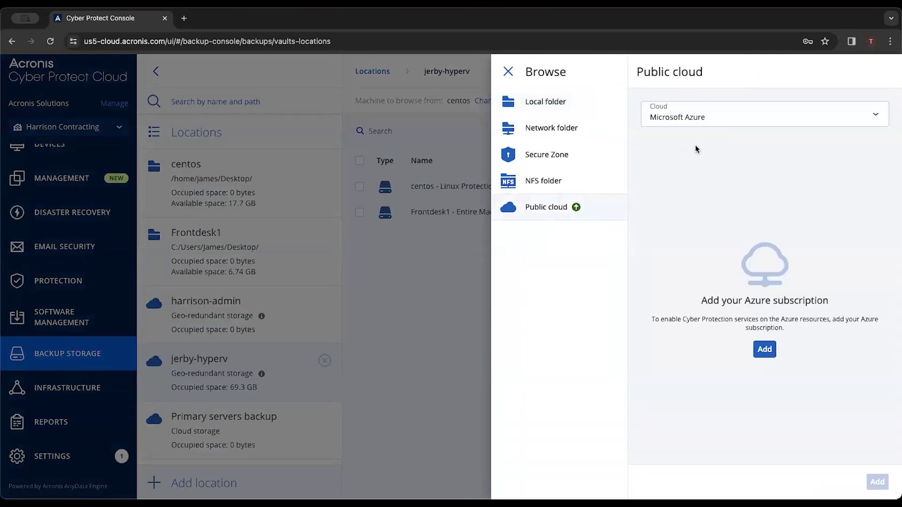
pyautogui.click(768, 356)
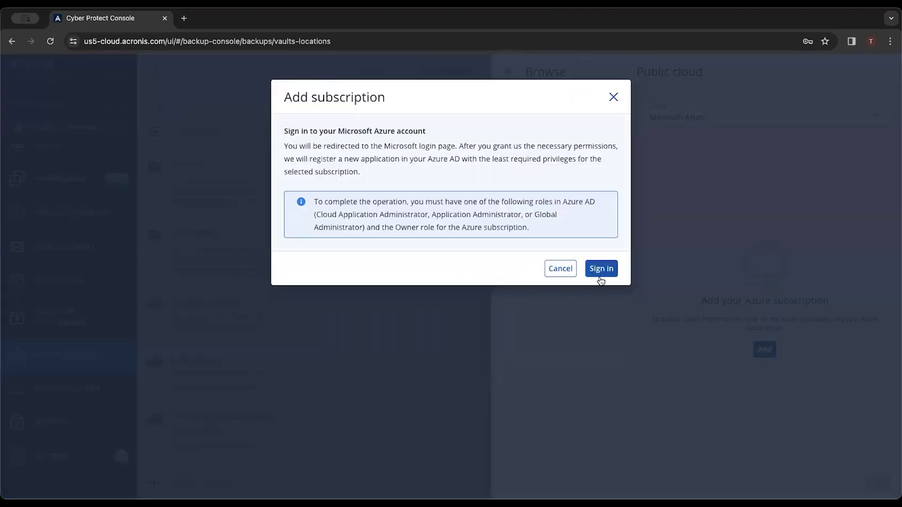
# Open the Microsoft sign-in tab, then close it and dismiss the Add subscription dialog
pyautogui.click(599, 270)
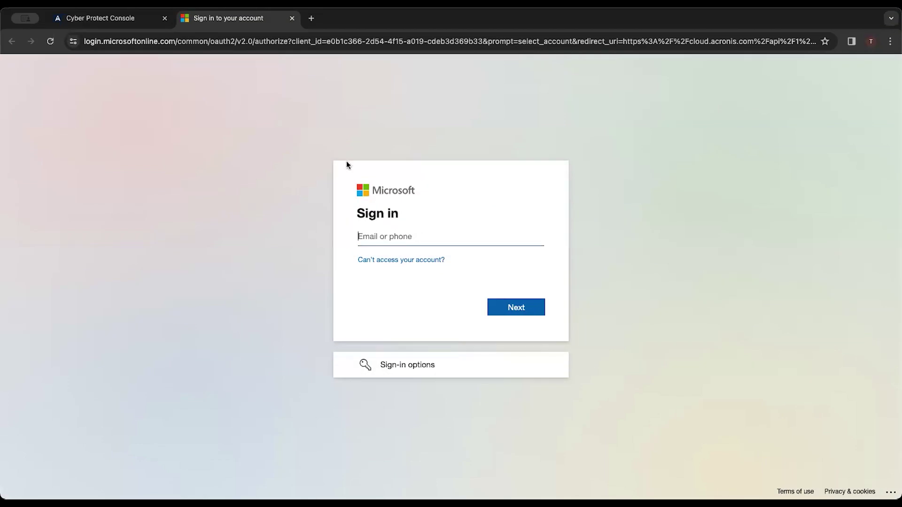
pyautogui.click(292, 17)
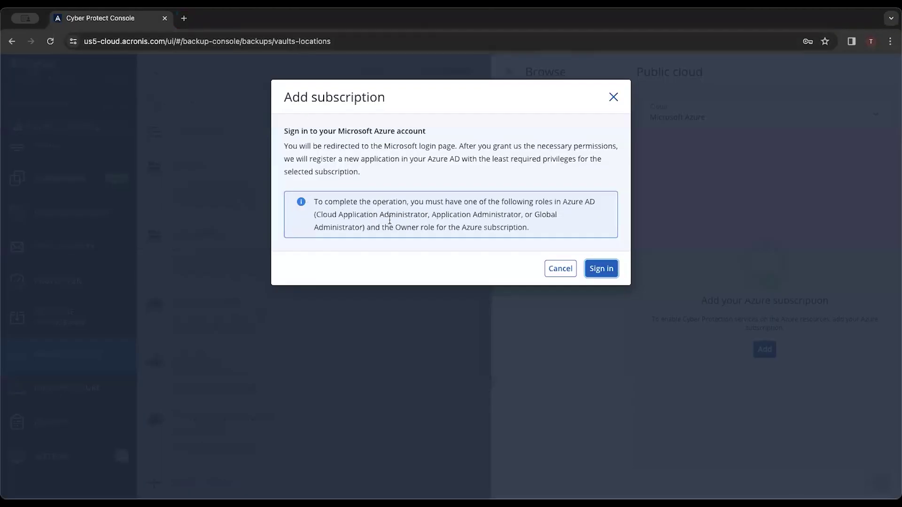
pyautogui.click(613, 104)
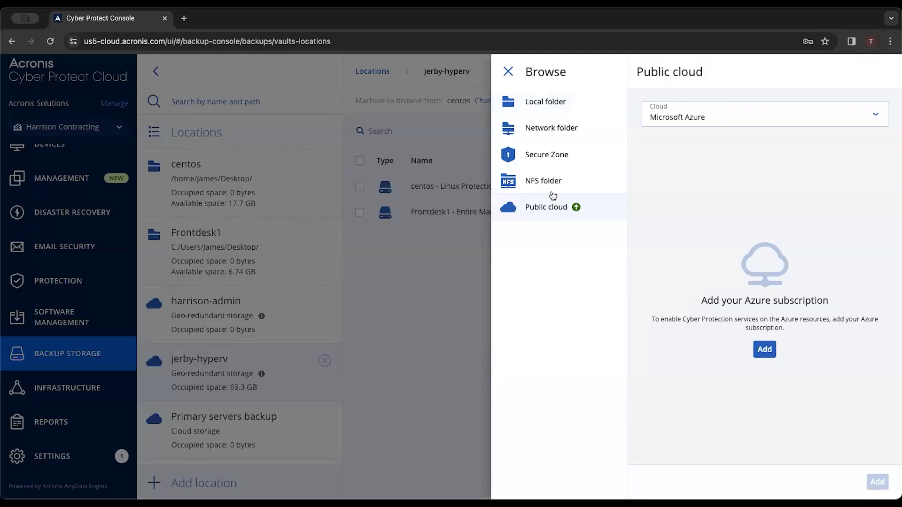
# Close the Browse panel and choose Protect for SPP-HYPERV.spp.se under Devices > Machines with agents
pyautogui.click(511, 75)
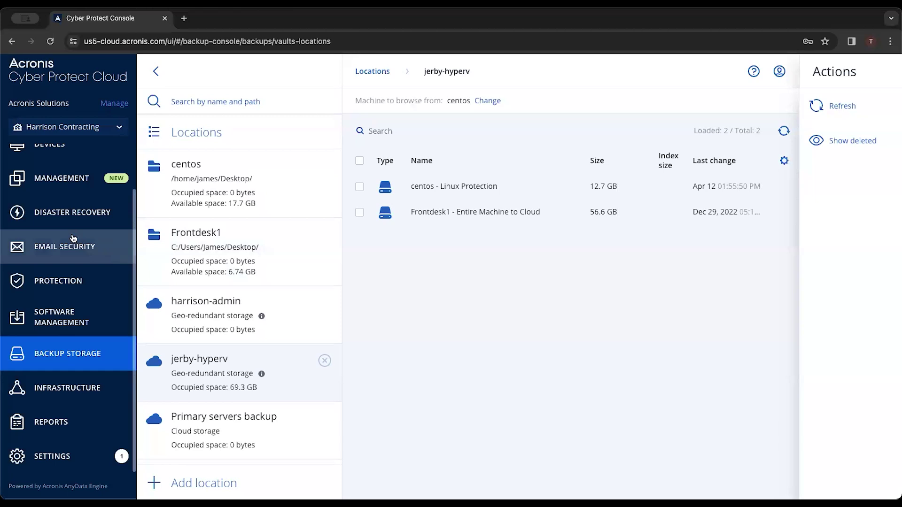
pyautogui.scroll(2, 56, 240)
pyautogui.click(49, 195)
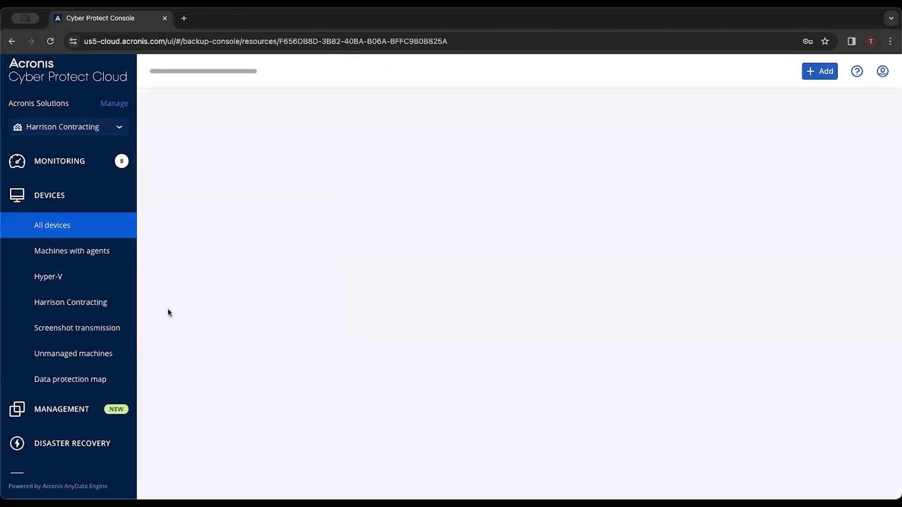
pyautogui.click(77, 248)
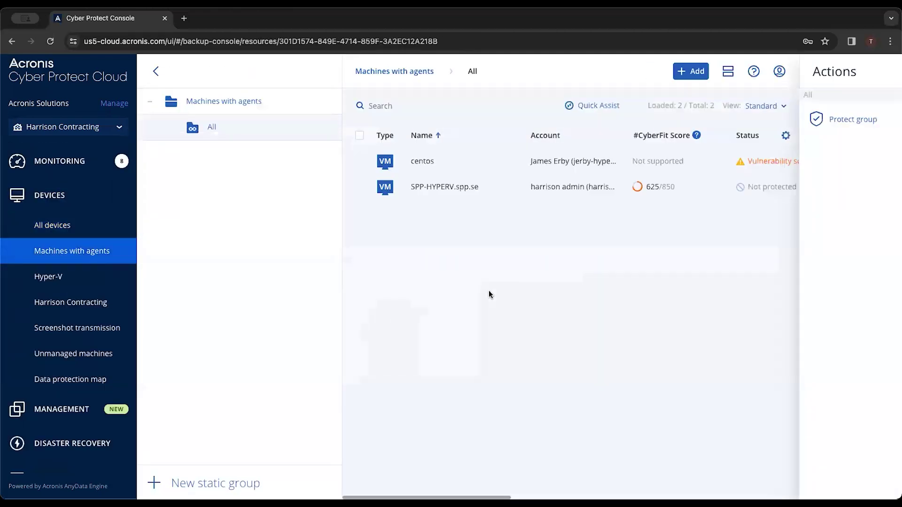
pyautogui.click(476, 192)
pyautogui.click(842, 236)
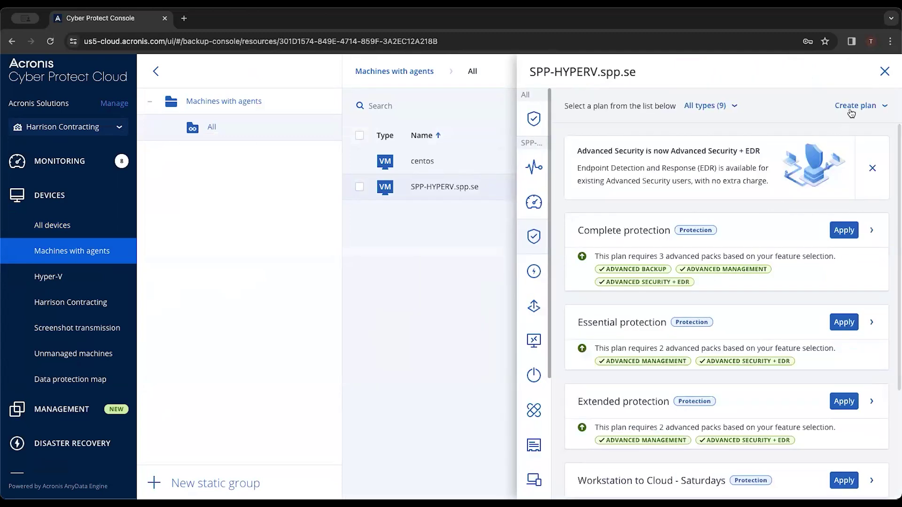
# Create a new Protection plan and edit its Where to back up destination (Cloud storage)
pyautogui.click(851, 108)
pyautogui.click(846, 133)
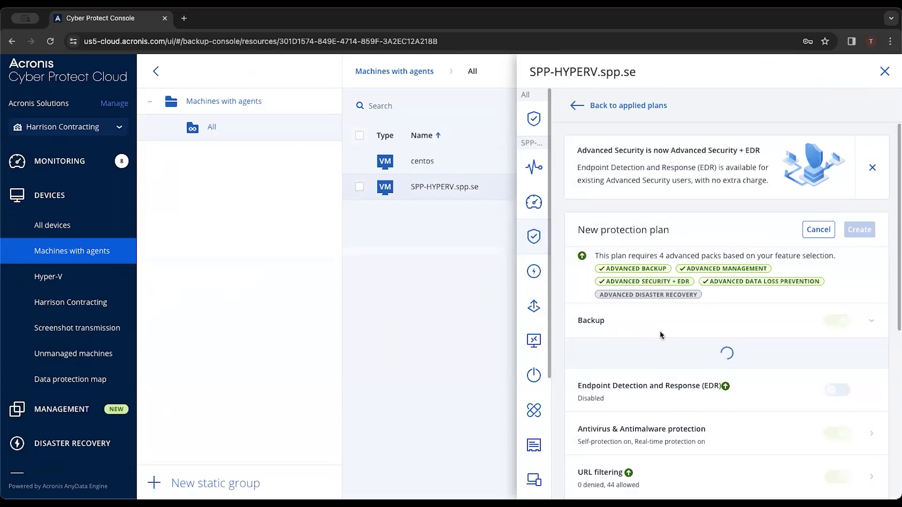
pyautogui.scroll(-1, 659, 346)
pyautogui.scroll(-1, 656, 349)
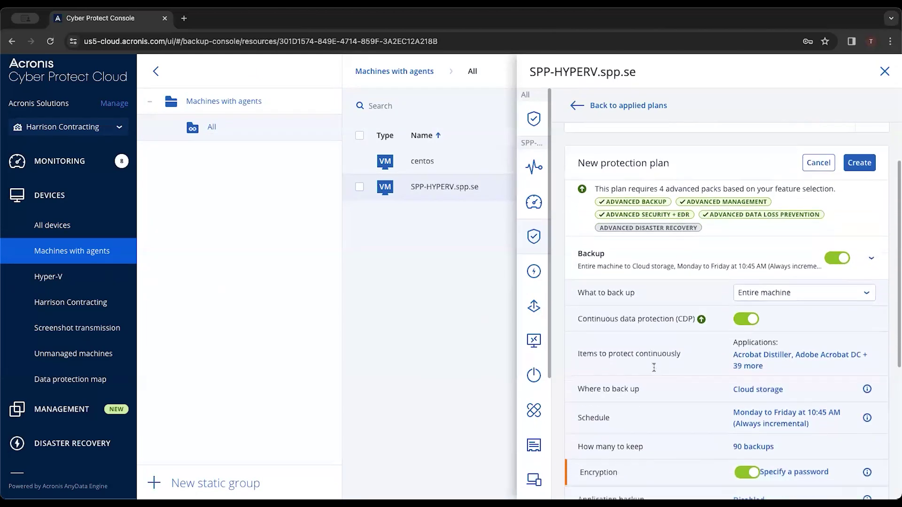
pyautogui.click(745, 382)
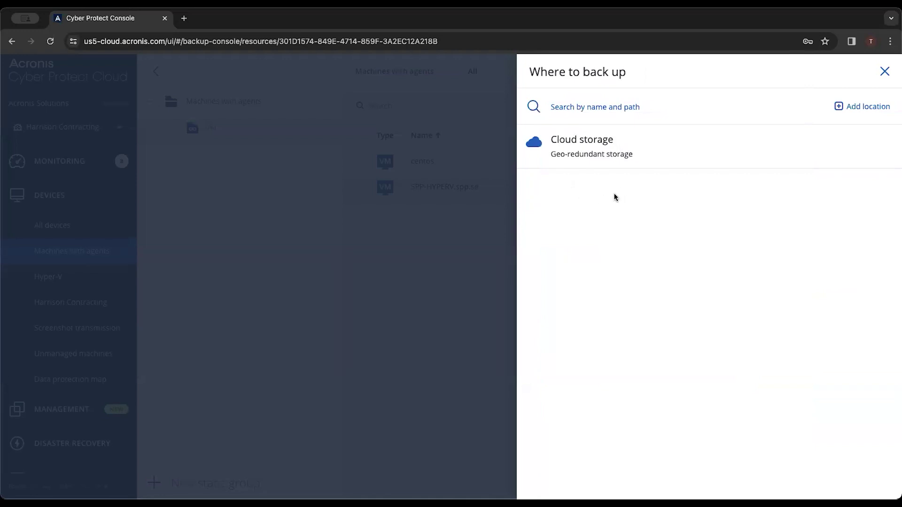
# Add a Public cloud (Microsoft Azure) destination for the plan and begin adding a subscription
pyautogui.click(844, 109)
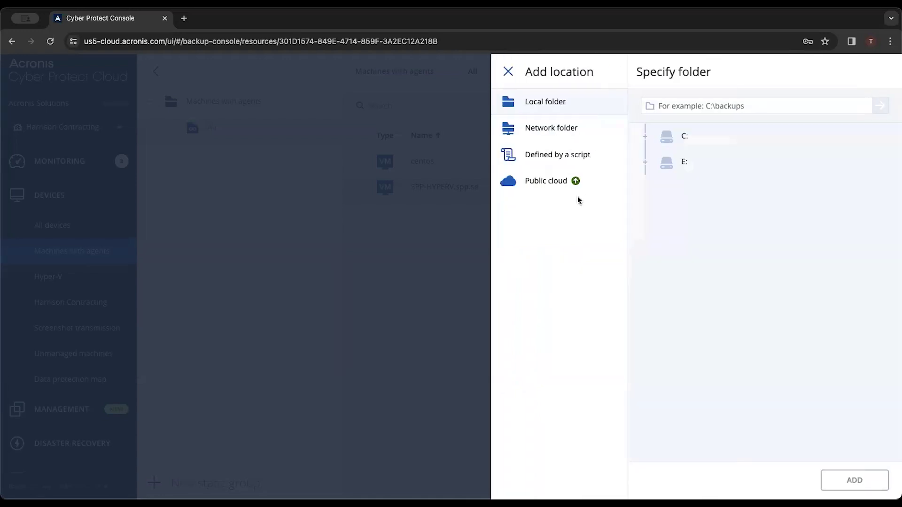
pyautogui.click(544, 186)
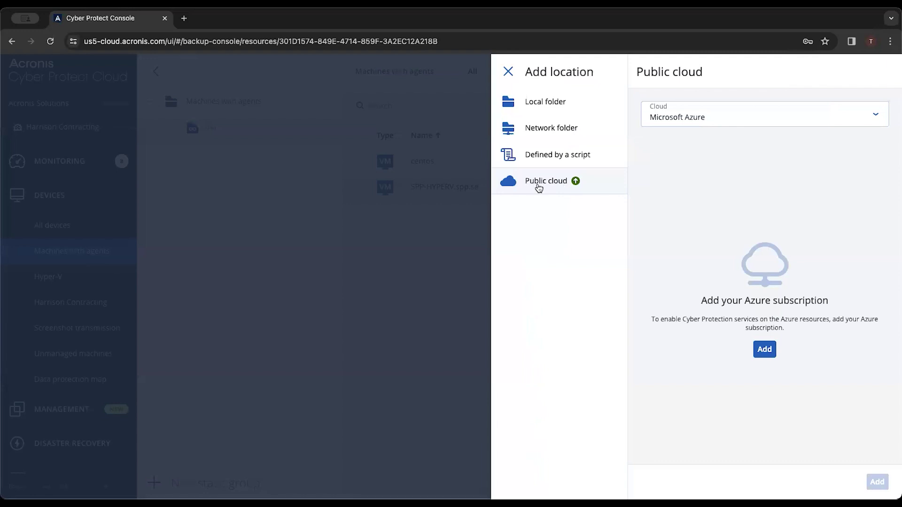
pyautogui.click(764, 350)
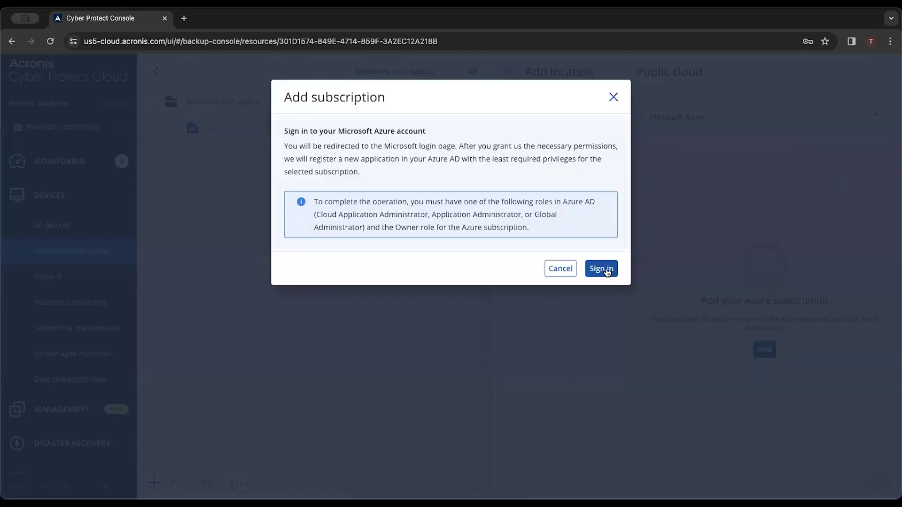